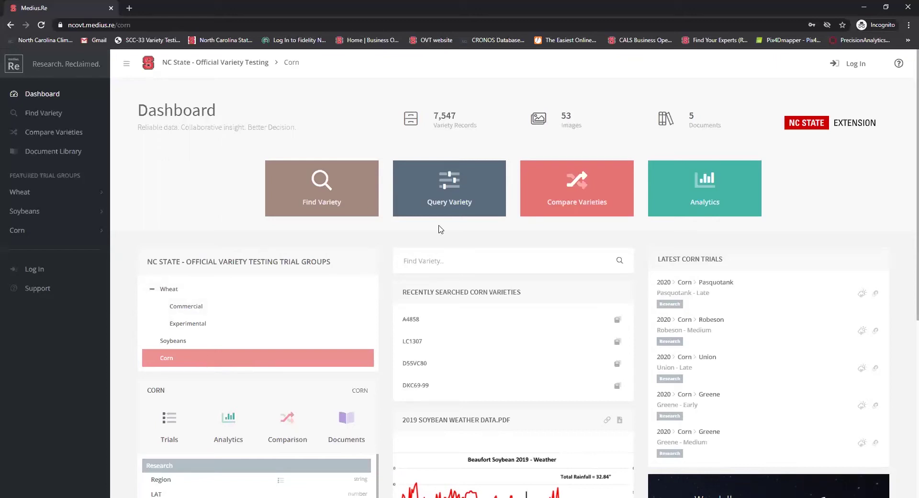
# Step: Start a variety query for Corn with the condition that Yield is greater than 190 bu/A
pyautogui.click(453, 193)
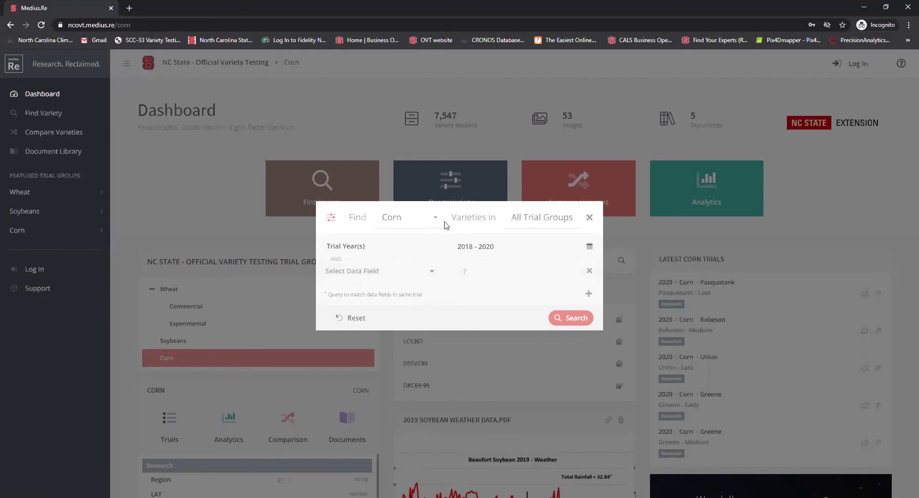
pyautogui.click(370, 271)
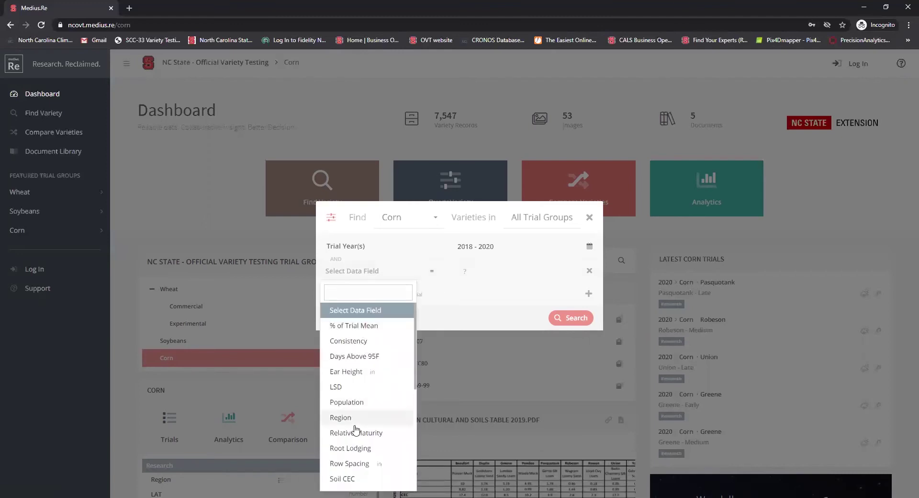
pyautogui.scroll(-1, 361, 425)
pyautogui.scroll(-1, 361, 425)
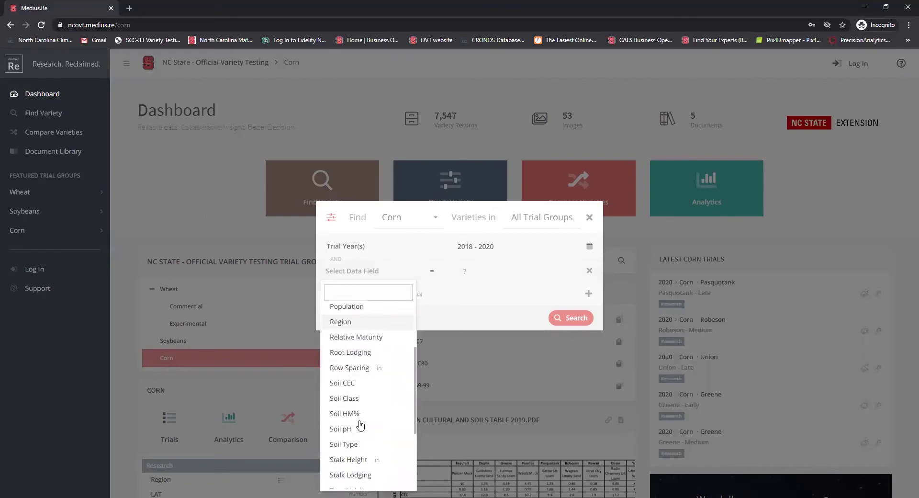
pyautogui.scroll(-3, 361, 425)
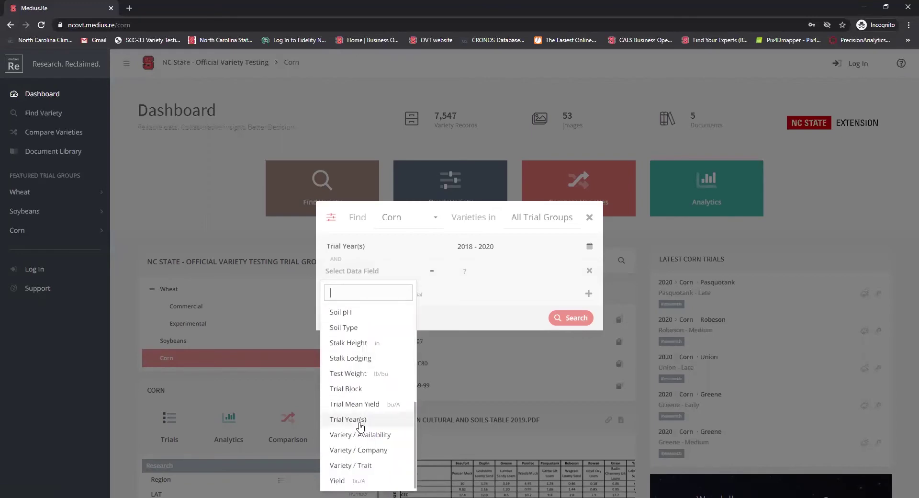
pyautogui.click(367, 477)
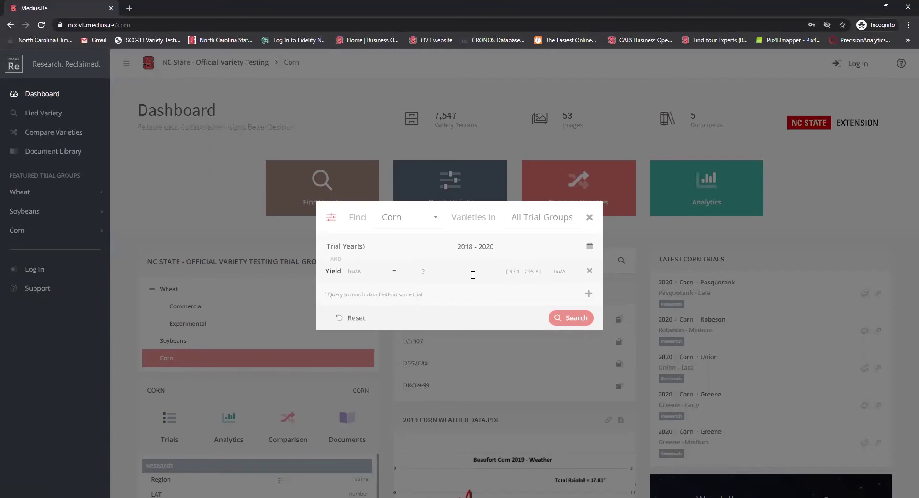
pyautogui.click(394, 272)
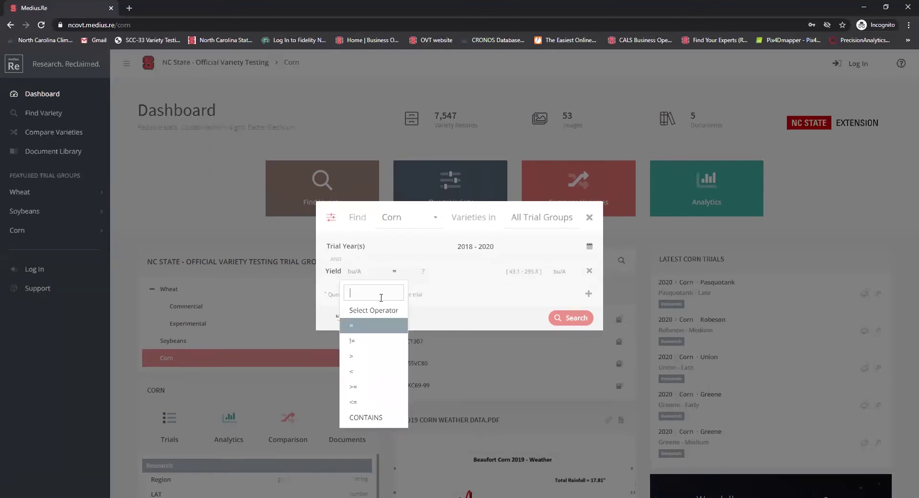
pyautogui.click(369, 357)
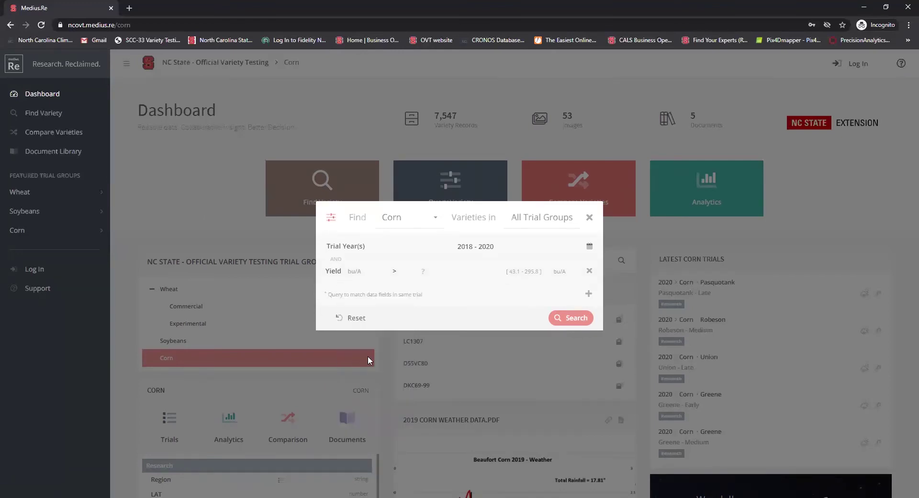
pyautogui.click(425, 281)
pyautogui.write('190')
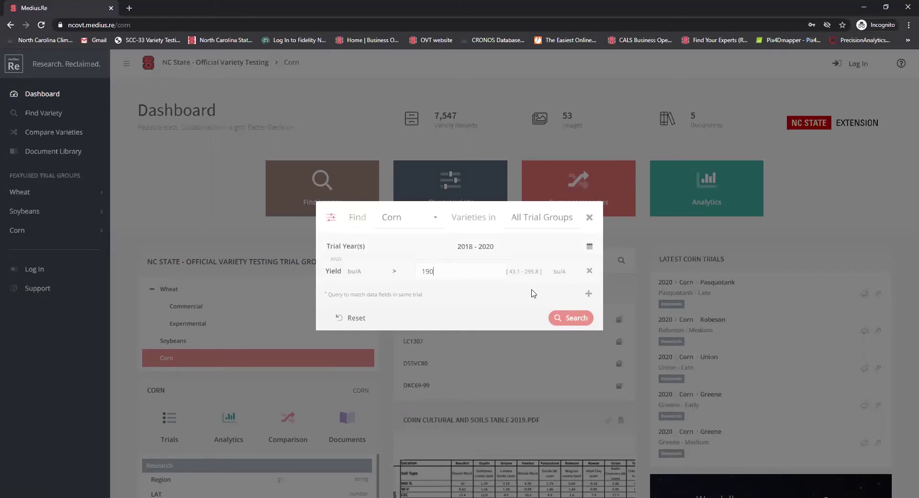
# Step: Add a query condition that Soil Class equals Loamy Sand or Sandy Loam
pyautogui.click(589, 295)
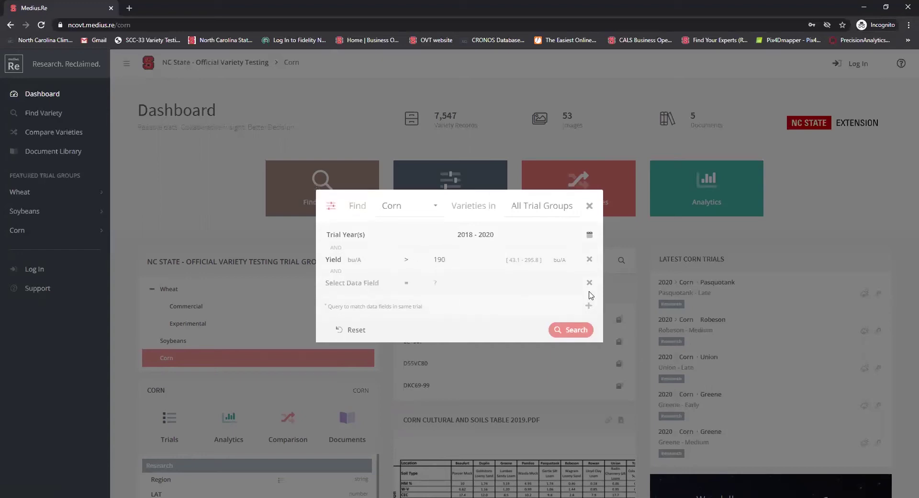
pyautogui.click(372, 286)
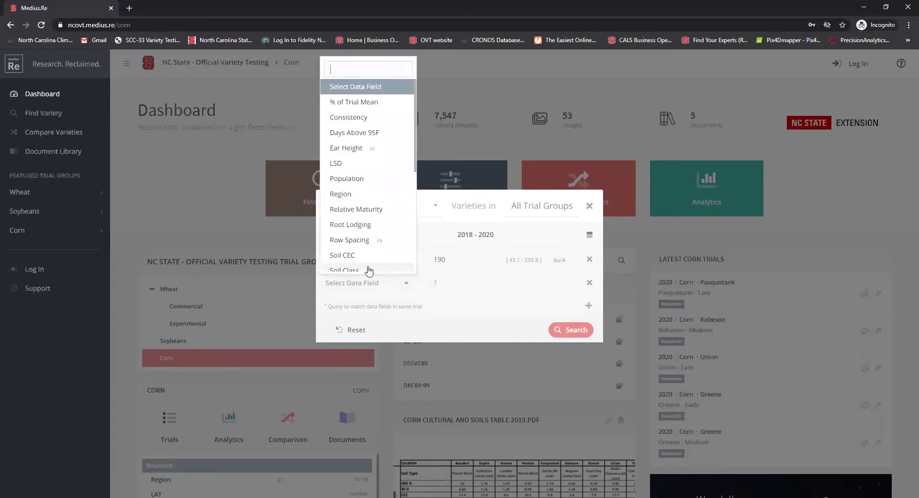
pyautogui.click(369, 270)
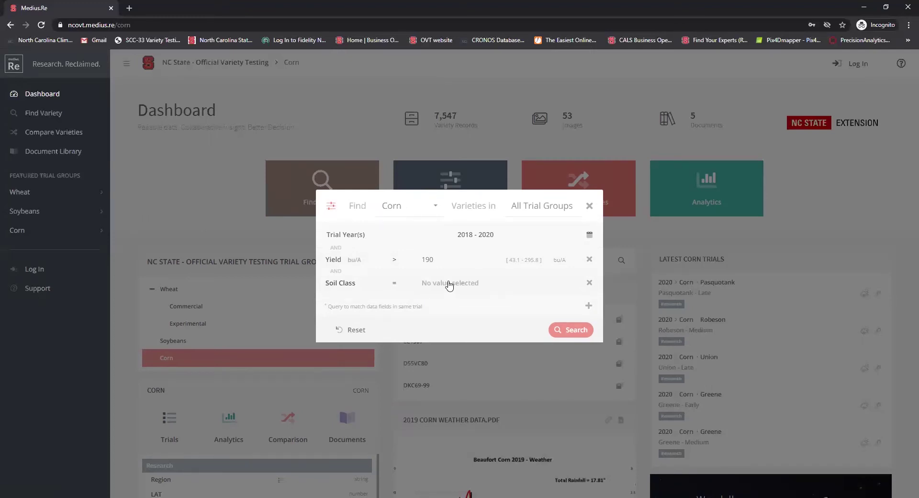
pyautogui.click(449, 286)
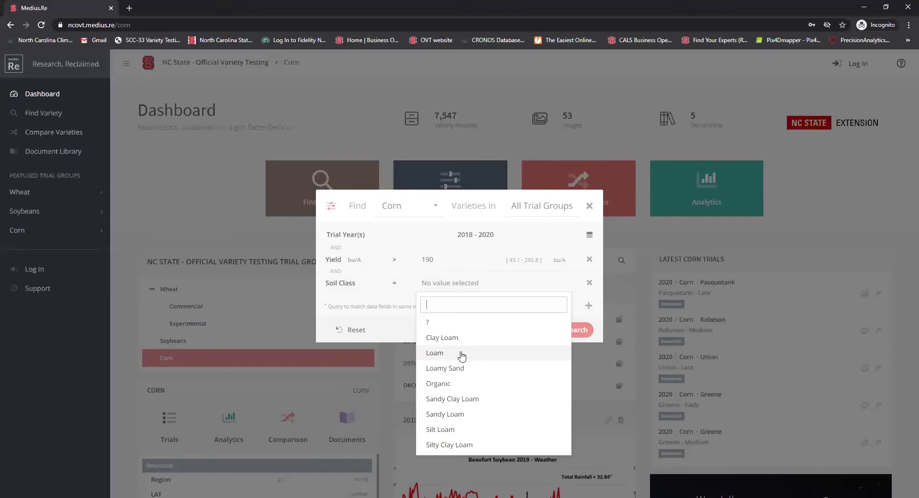
pyautogui.click(455, 370)
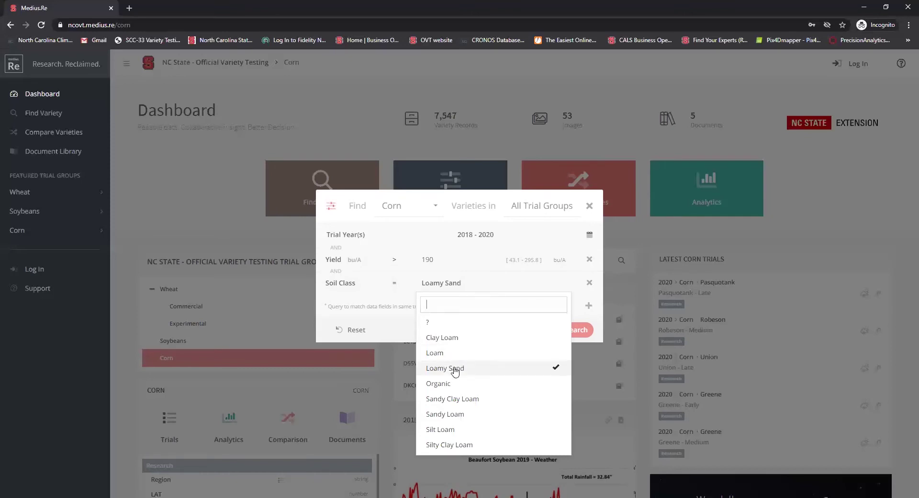
pyautogui.click(462, 416)
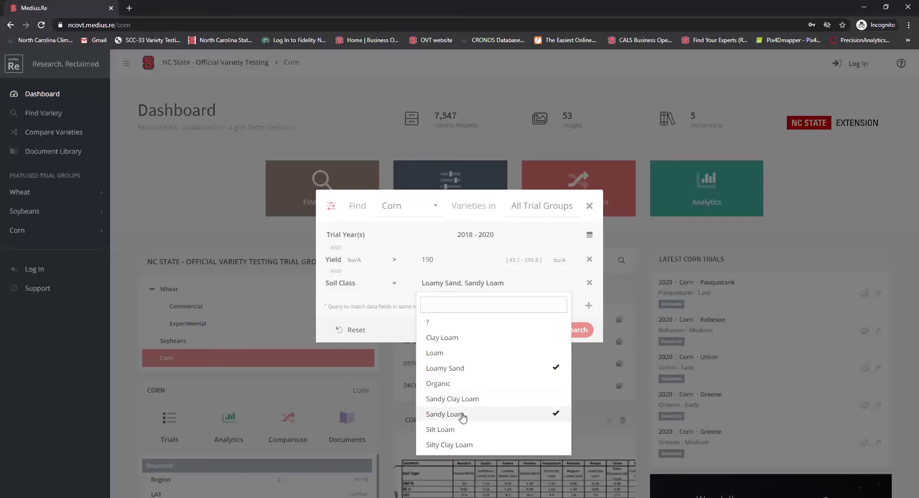
pyautogui.click(598, 297)
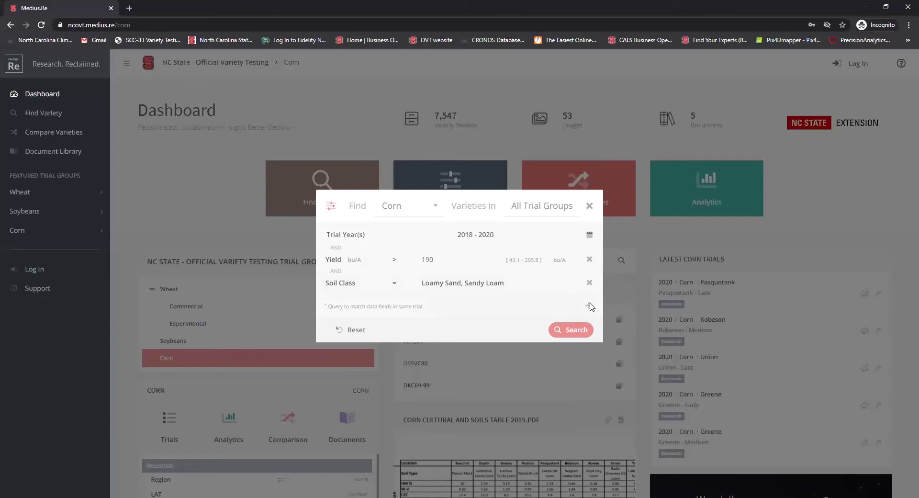
# Step: Add a query condition that Test Weight is greater than 56 lb/bu
pyautogui.click(590, 305)
pyautogui.click(371, 299)
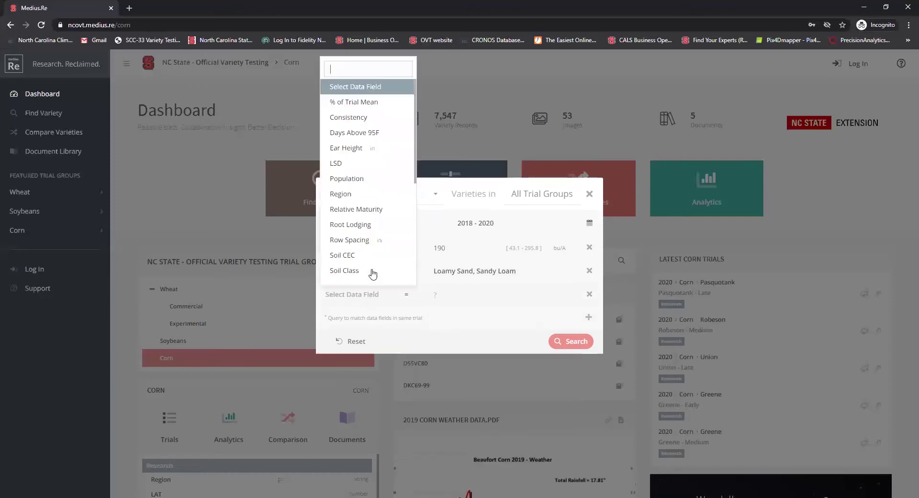
pyautogui.scroll(-4, 372, 235)
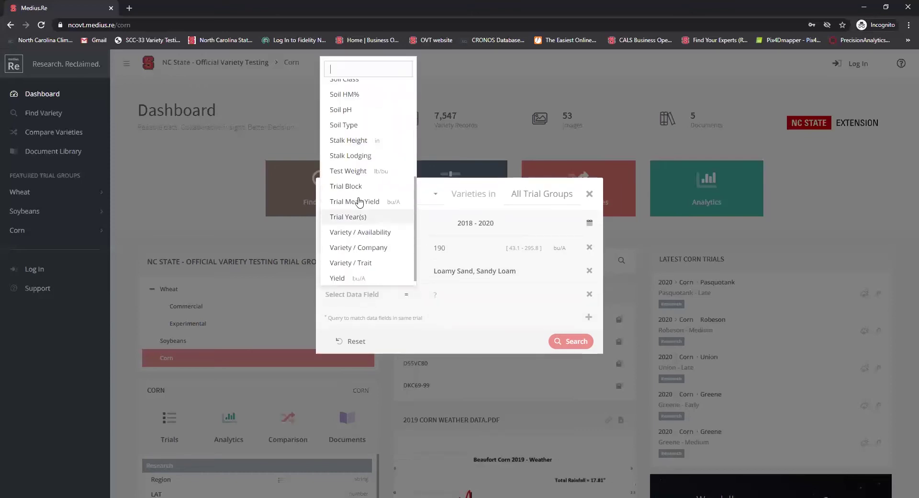
pyautogui.click(364, 172)
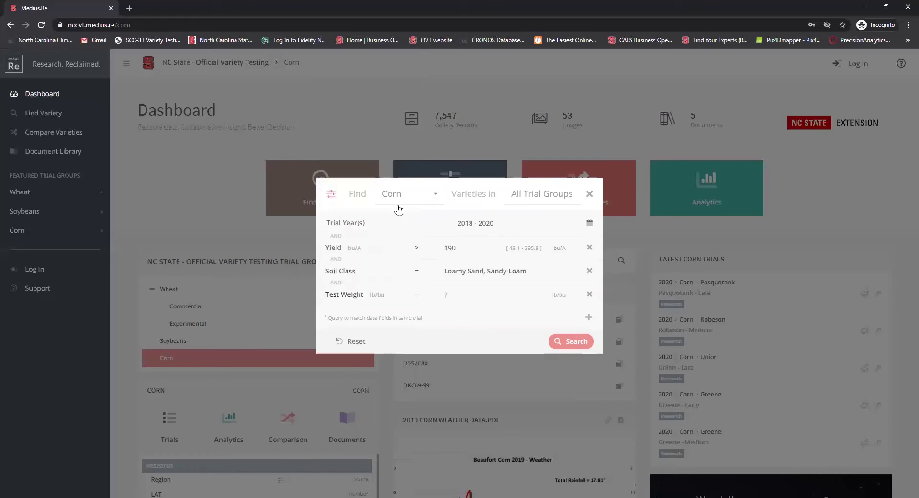
pyautogui.click(417, 296)
pyautogui.click(391, 382)
pyautogui.write('56')
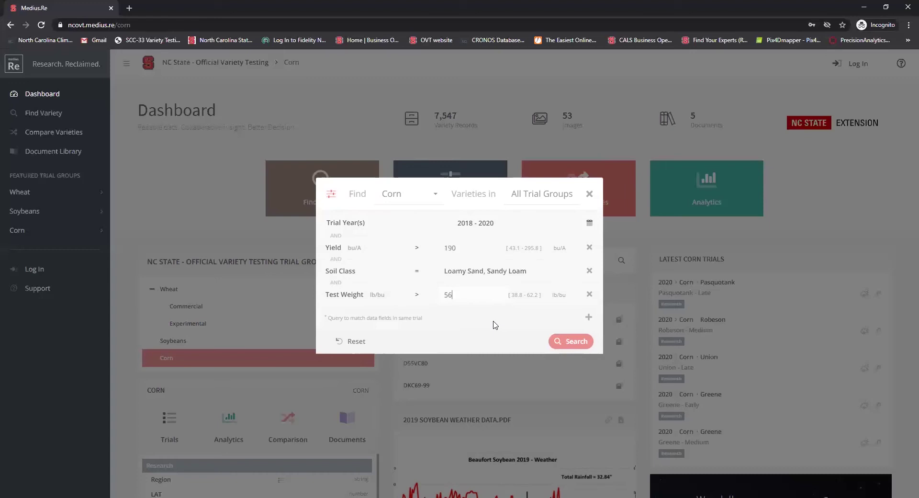
# Step: Add a query condition that Relative Maturity is greater than 117
pyautogui.click(590, 318)
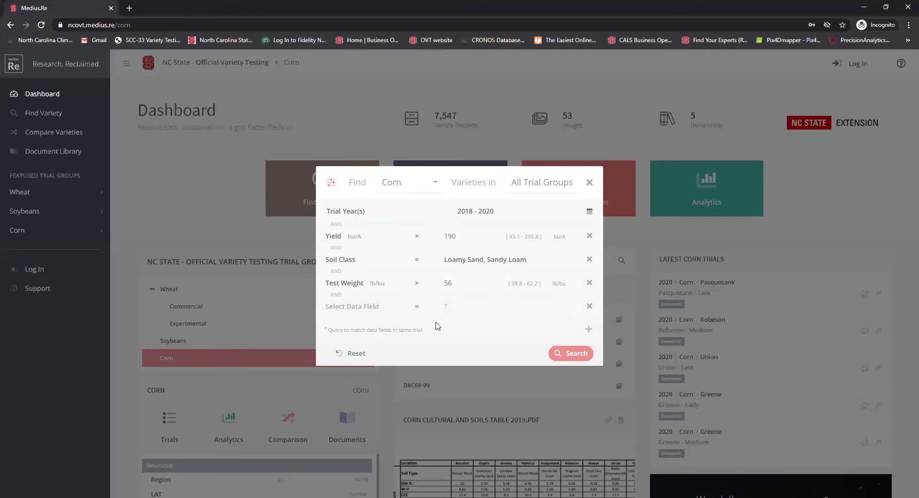
pyautogui.click(349, 309)
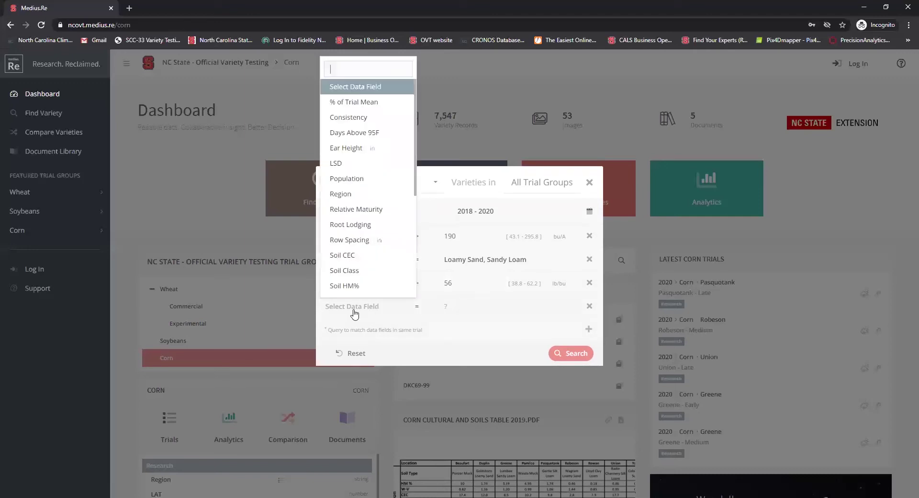
pyautogui.click(364, 210)
pyautogui.click(418, 312)
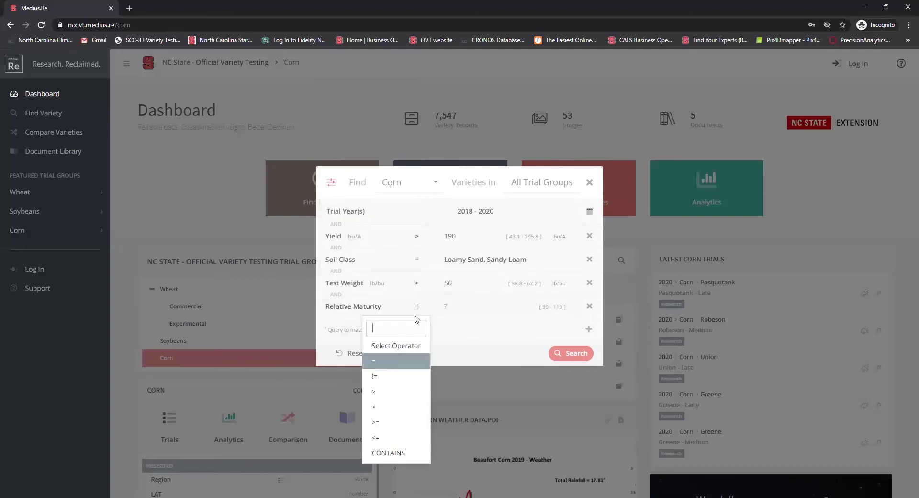
pyautogui.click(387, 389)
pyautogui.click(472, 306)
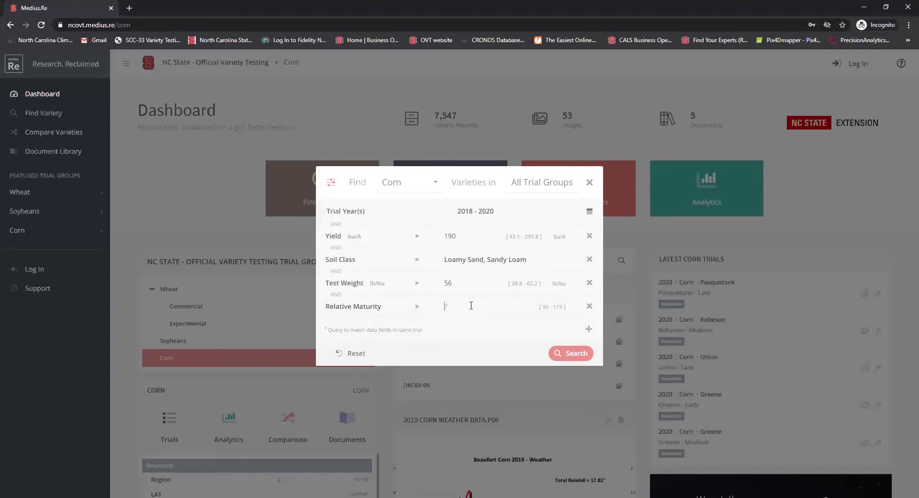
pyautogui.write('117')
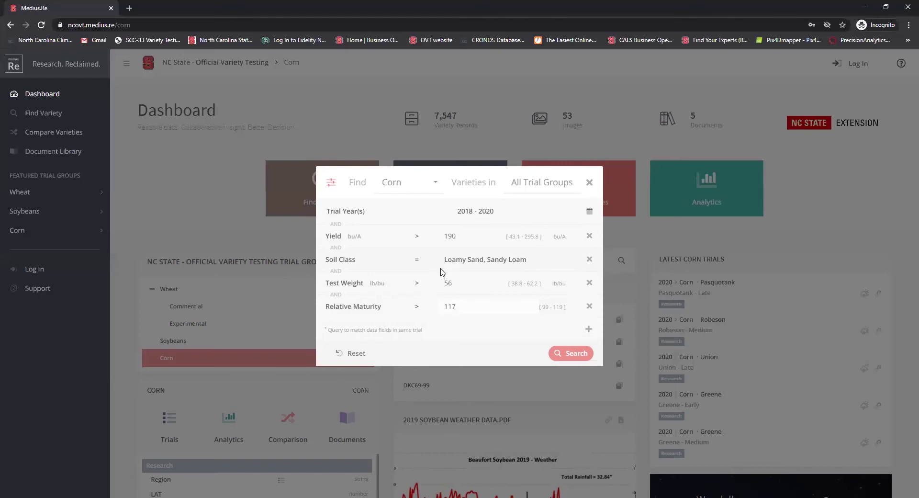
# Step: Run the query, review the matching corn varieties and open their 2018-2020 comparison
pyautogui.click(571, 355)
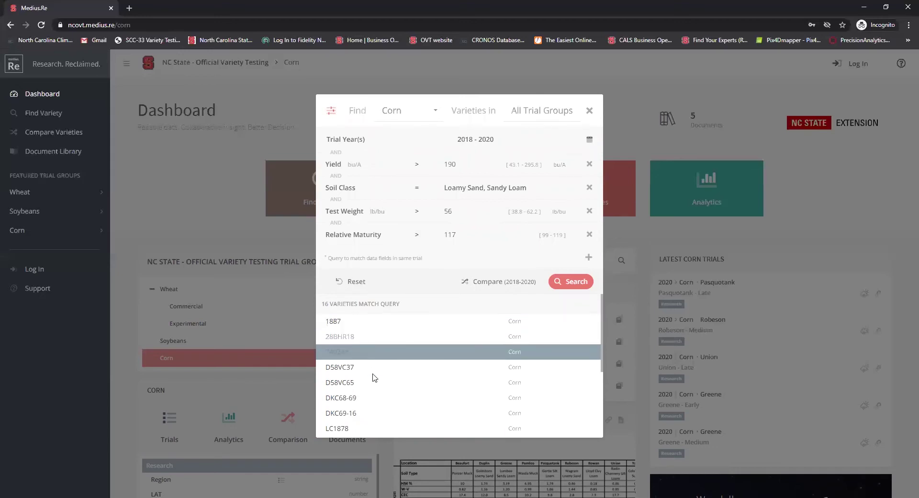
pyautogui.scroll(-3, 408, 387)
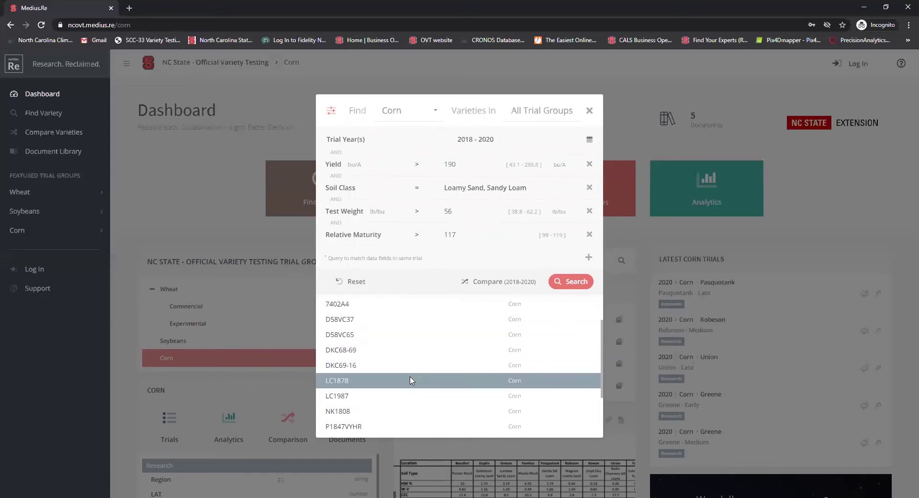
pyautogui.scroll(3, 404, 378)
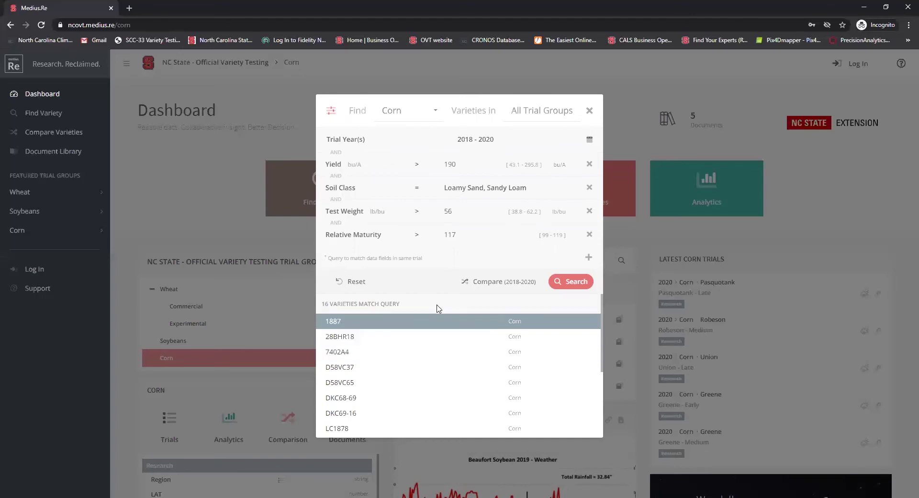
pyautogui.click(489, 284)
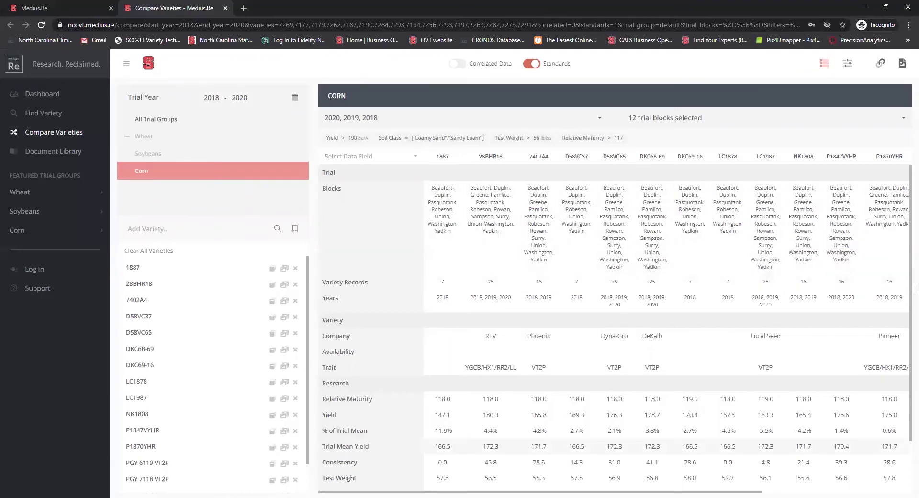
# Step: Look across the compared varieties and expand the Yield row to examine yields by year and trial location
pyautogui.hscroll(5, 474, 486)
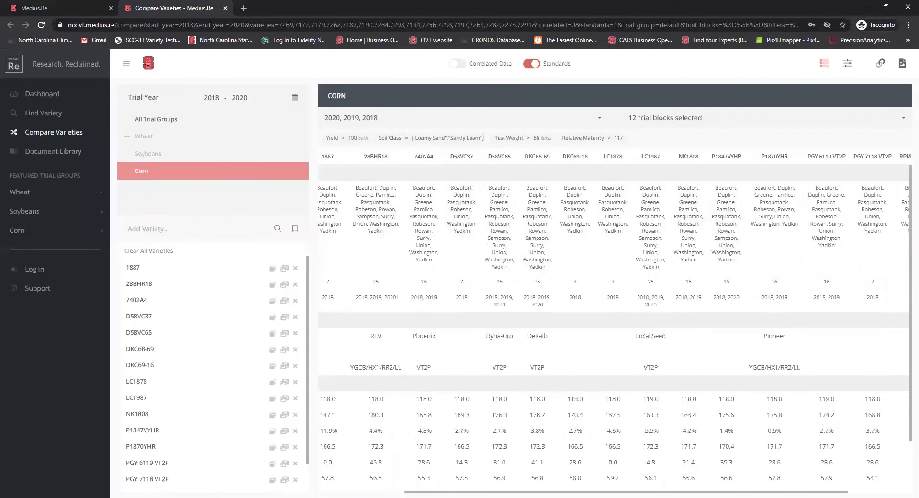
pyautogui.hscroll(-5, 511, 486)
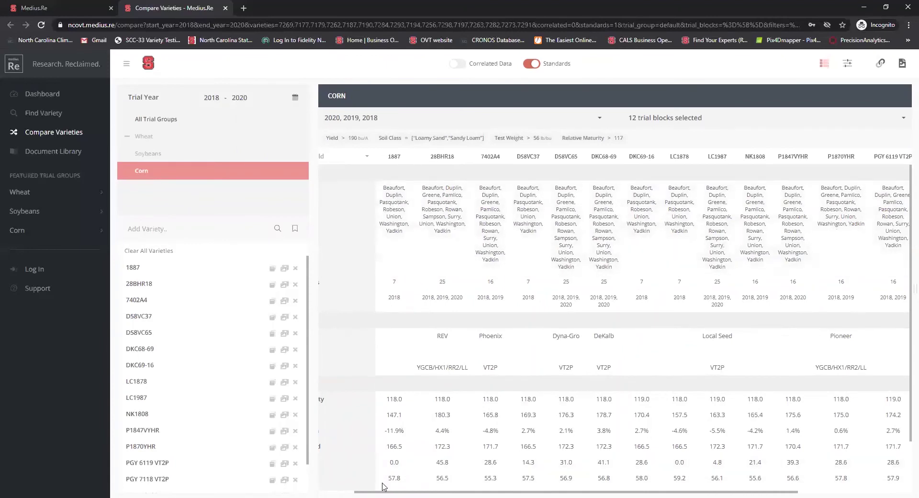
pyautogui.hscroll(-2, 383, 486)
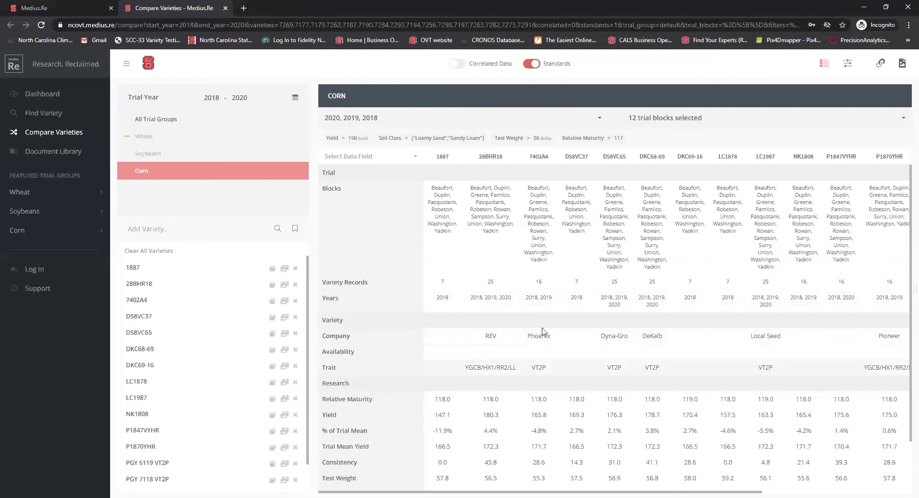
pyautogui.scroll(-1, 553, 320)
pyautogui.scroll(-1, 555, 318)
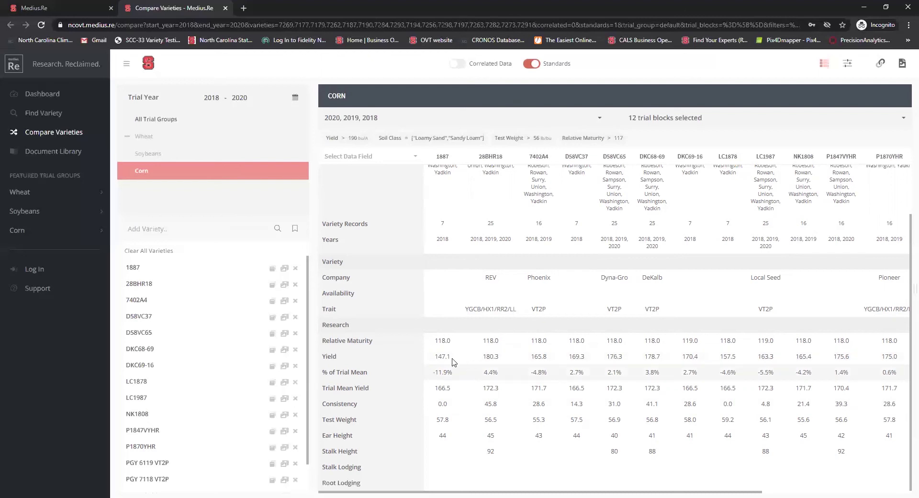
pyautogui.click(330, 357)
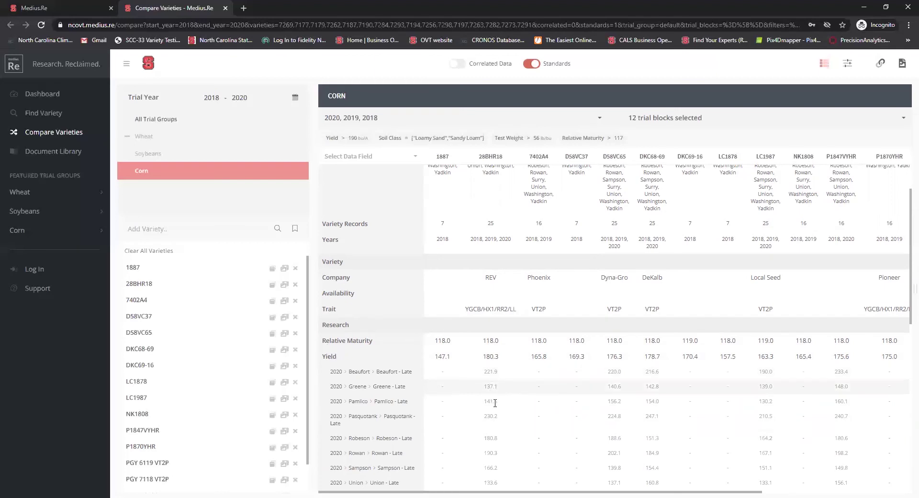
pyautogui.scroll(-1, 506, 420)
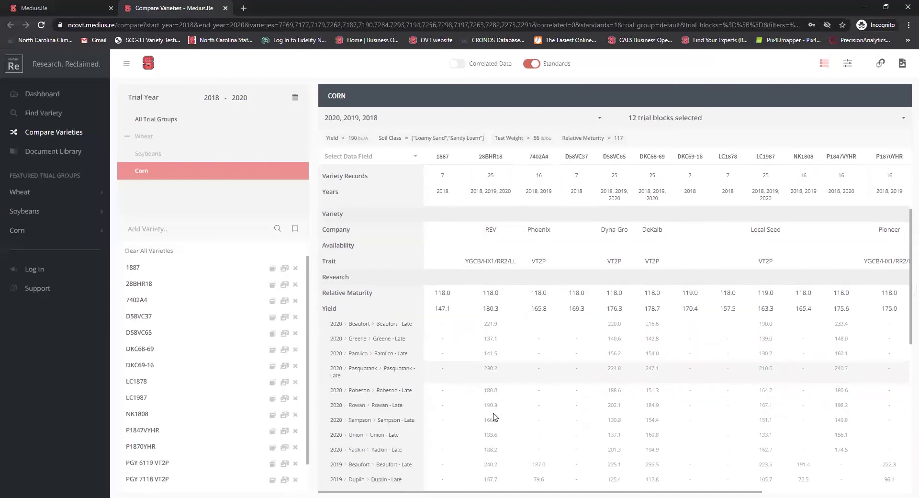
pyautogui.scroll(-2, 509, 456)
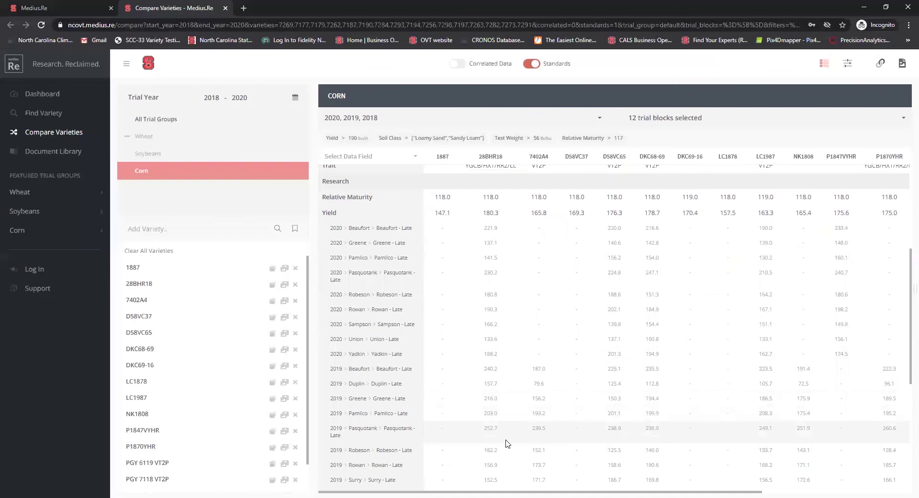
# Step: Review the yields by year and trial location, then collapse the Yield row to examine the research traits across the compared varieties
pyautogui.scroll(-1, 507, 439)
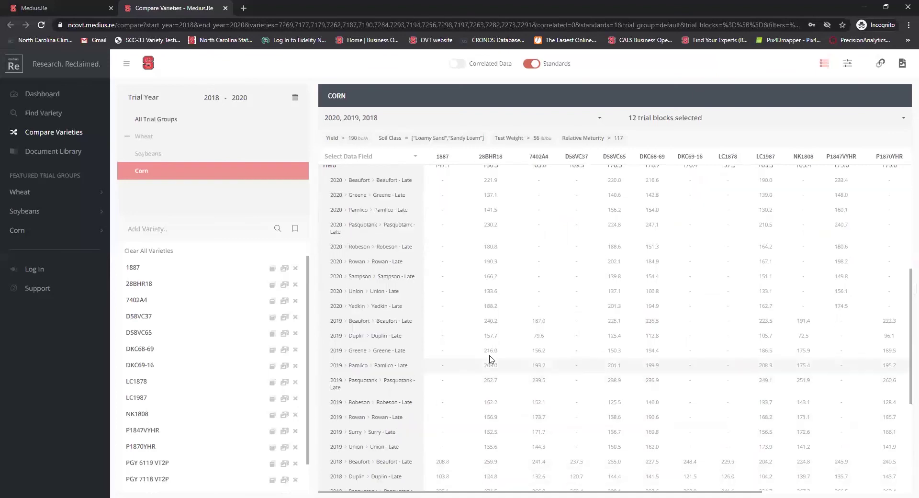
pyautogui.scroll(2, 488, 324)
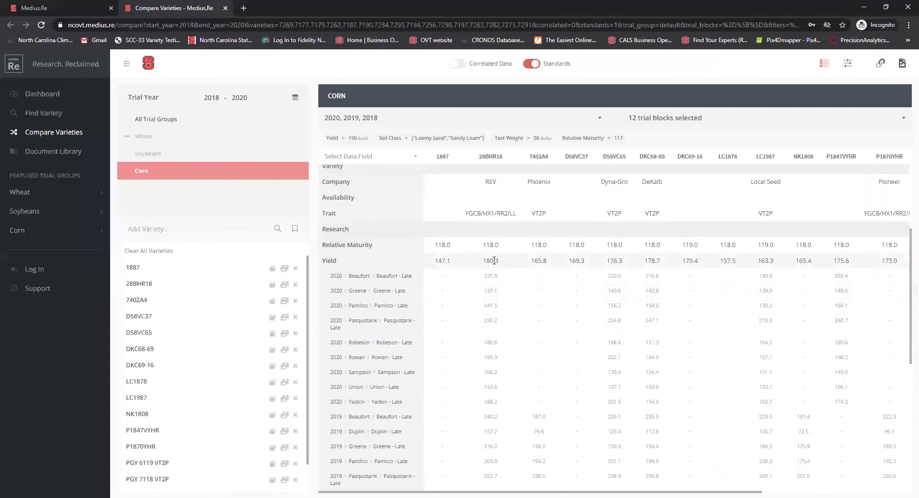
pyautogui.click(329, 263)
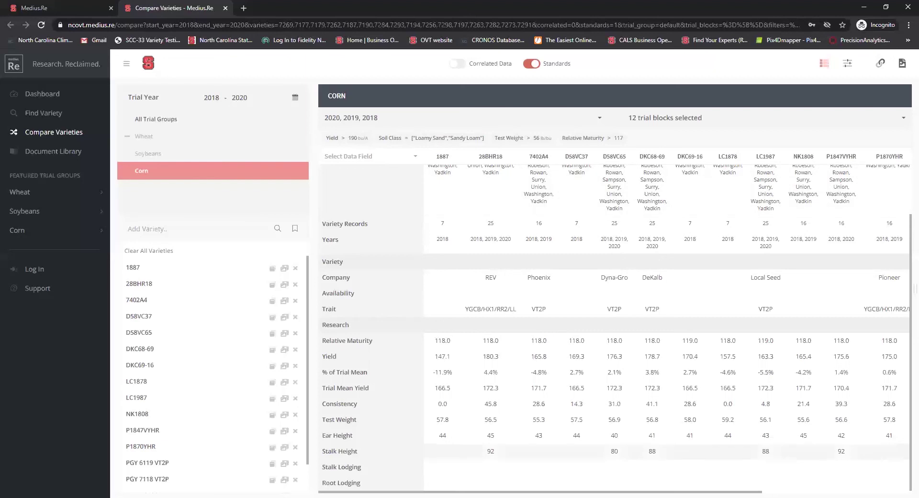
pyautogui.hscroll(2, 553, 486)
pyautogui.hscroll(-2, 574, 487)
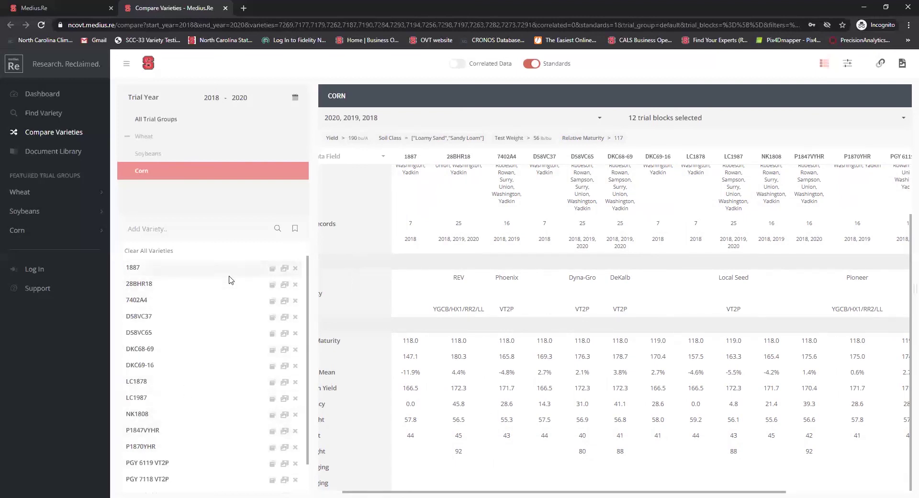
# Step: View the summary details of variety 1887, close them and open the summary for variety DKC68-69
pyautogui.click(272, 269)
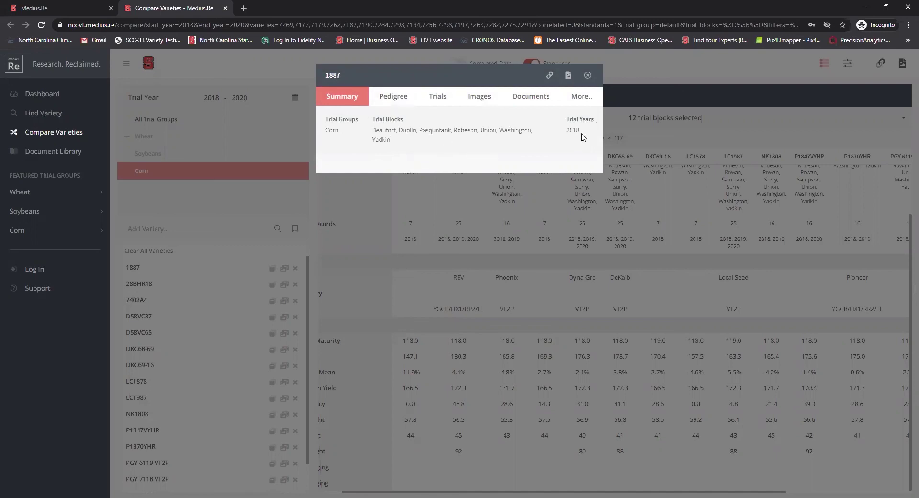
pyautogui.click(587, 75)
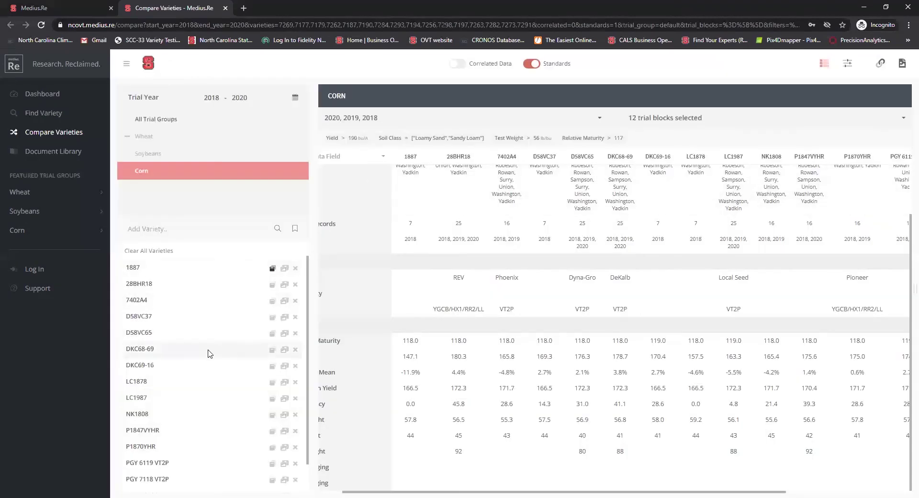
pyautogui.click(272, 350)
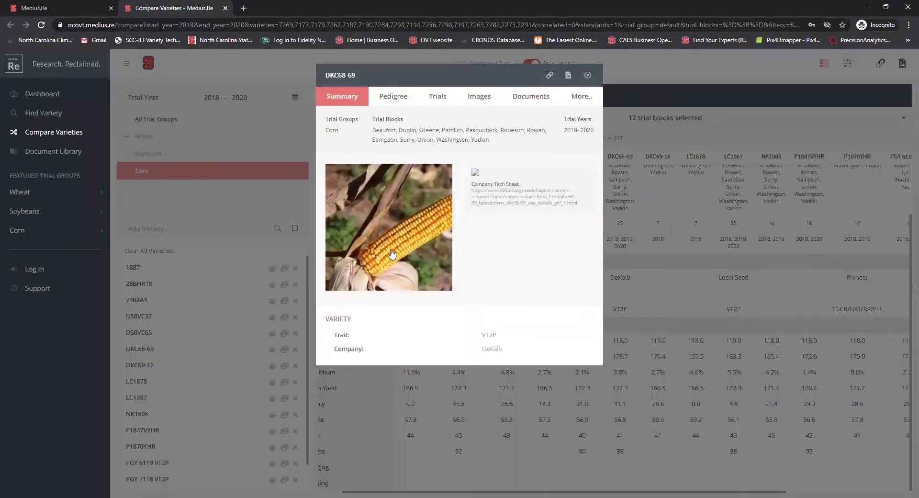